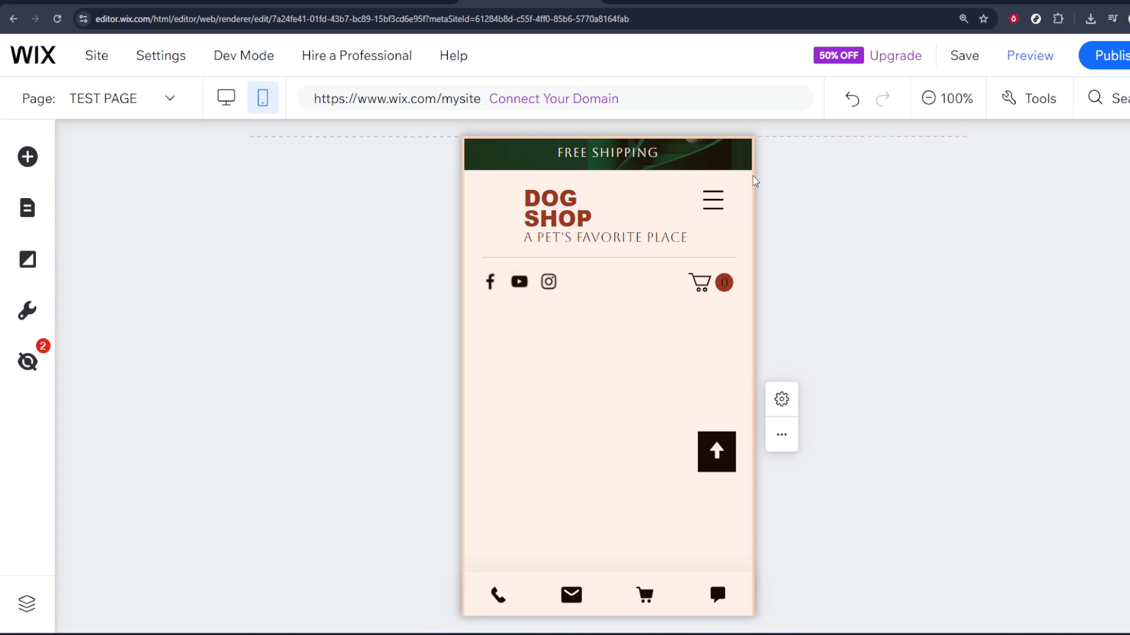
Open the mobile menu for editing from the header's menu icon, select the menu list and look through its items.
left_click(724, 203)
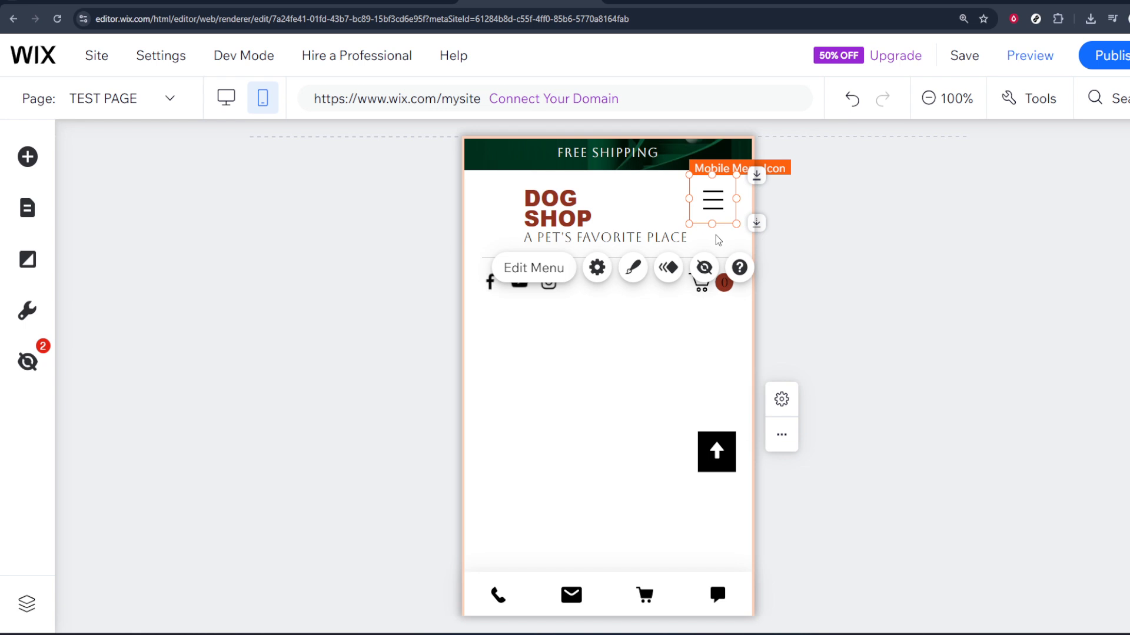
left_click(542, 277)
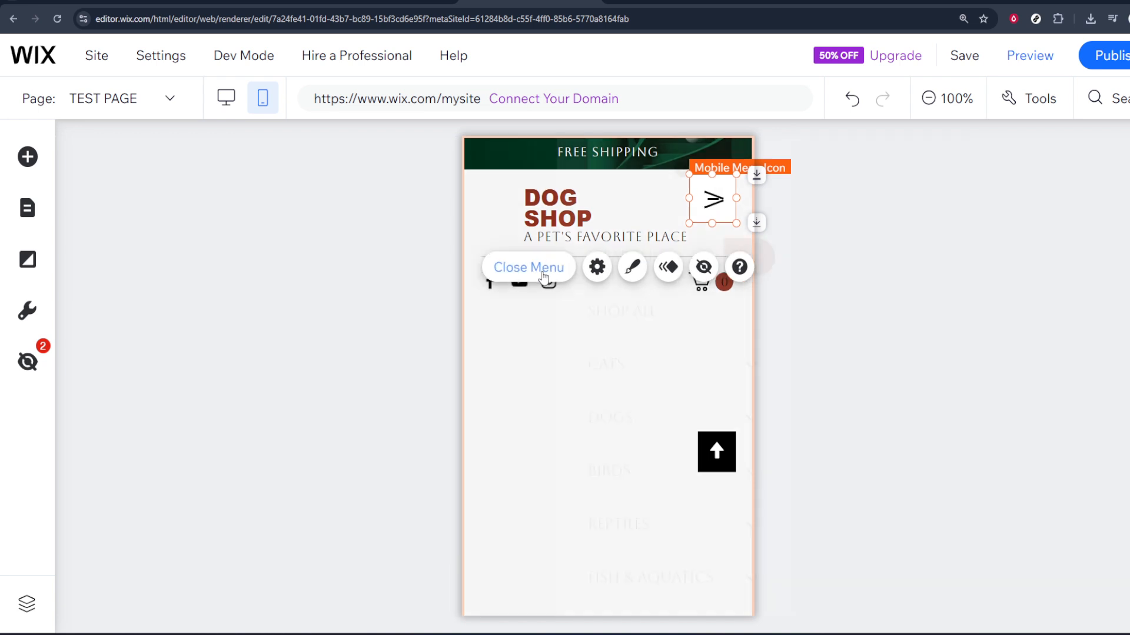
left_click(682, 408)
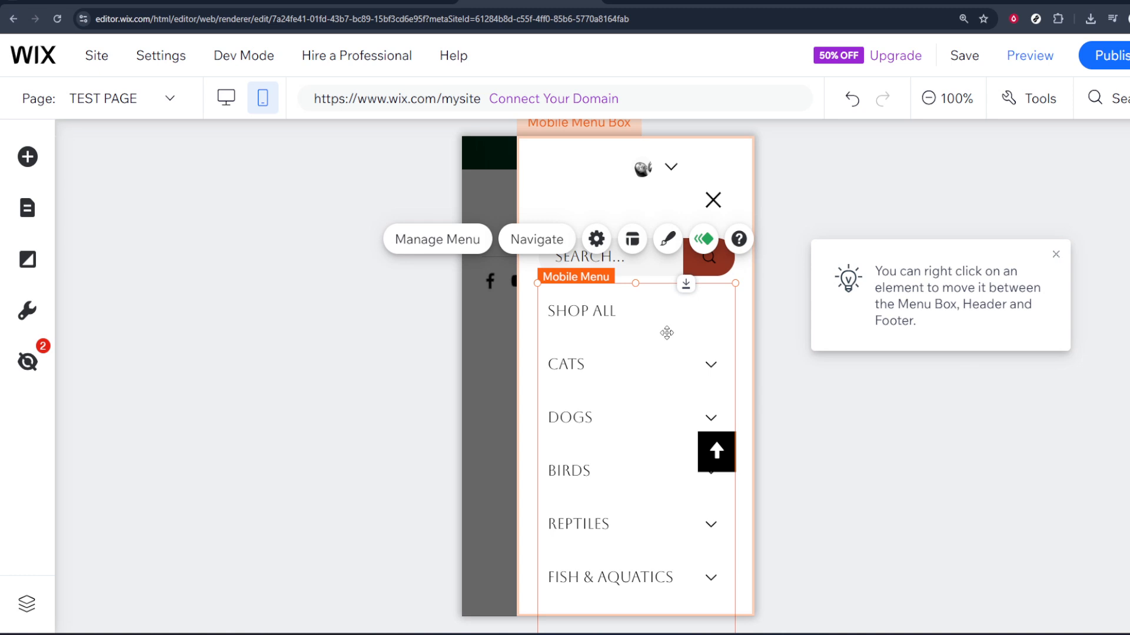
scroll(611, 330, "down", 5)
scroll(611, 331, "down", 4)
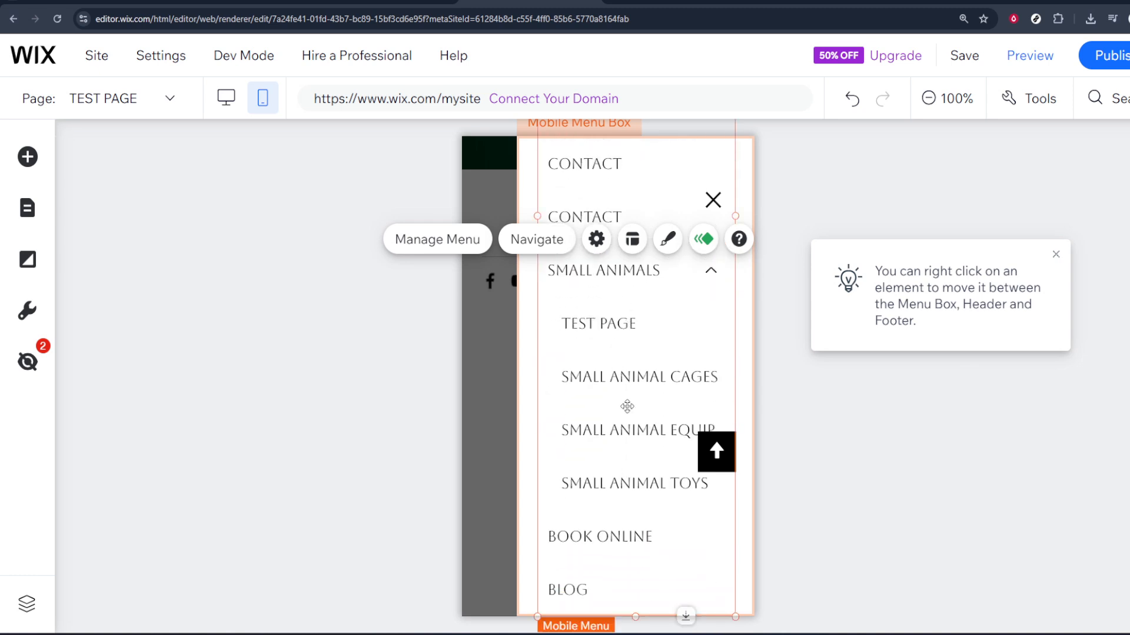
scroll(623, 382, "up", 3)
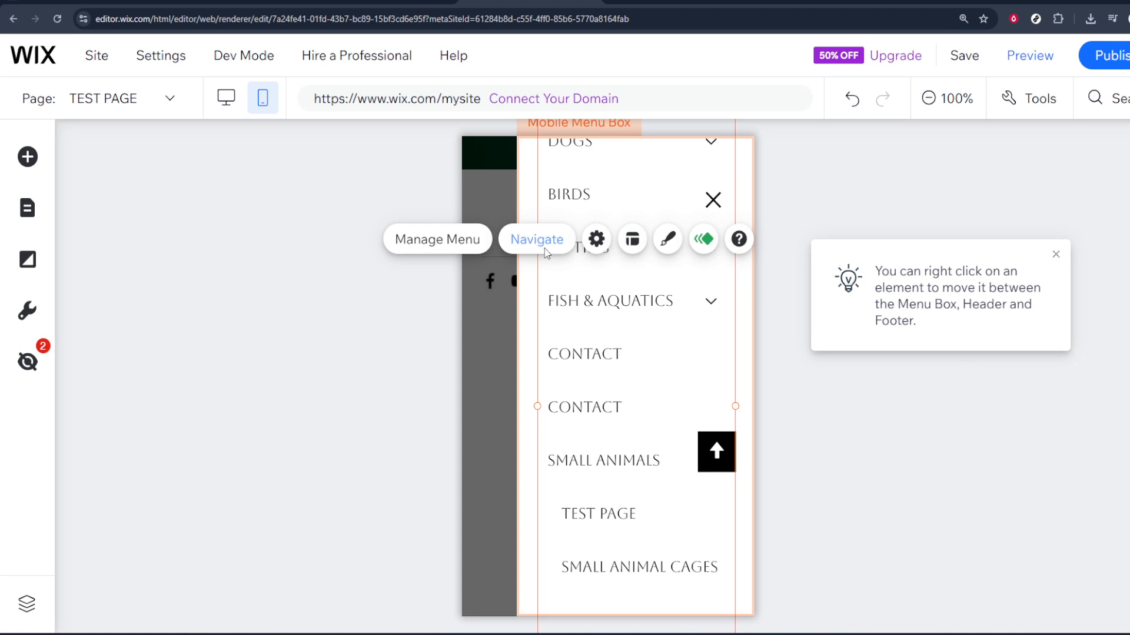
Browse the site pages that can be navigated to from the selected mobile menu.
left_click(545, 250)
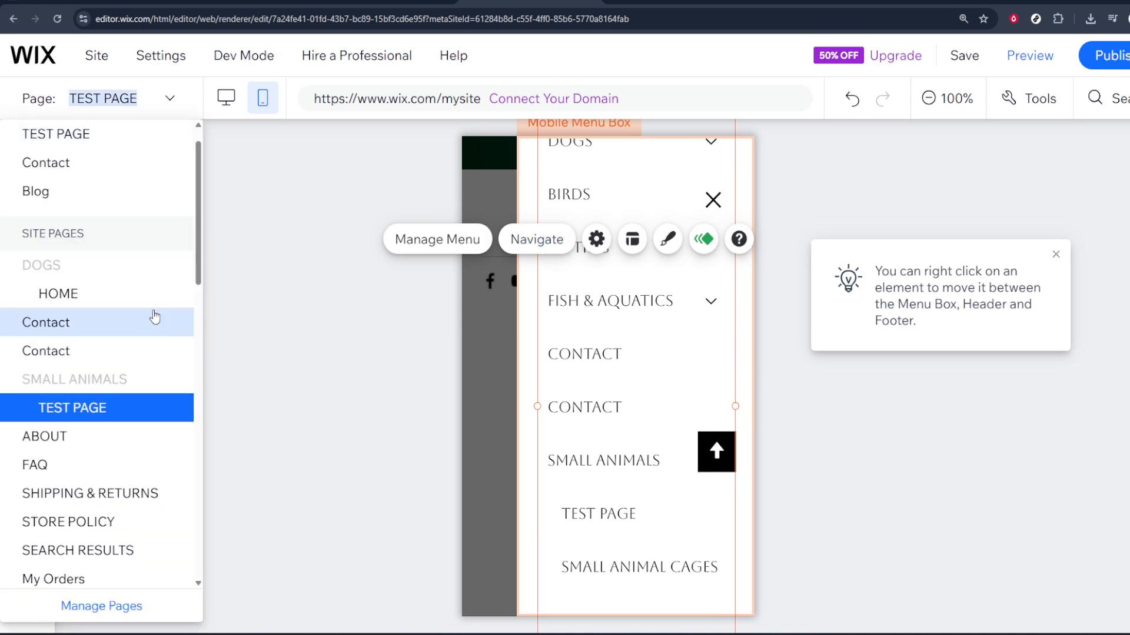
scroll(154, 318, "down", 3)
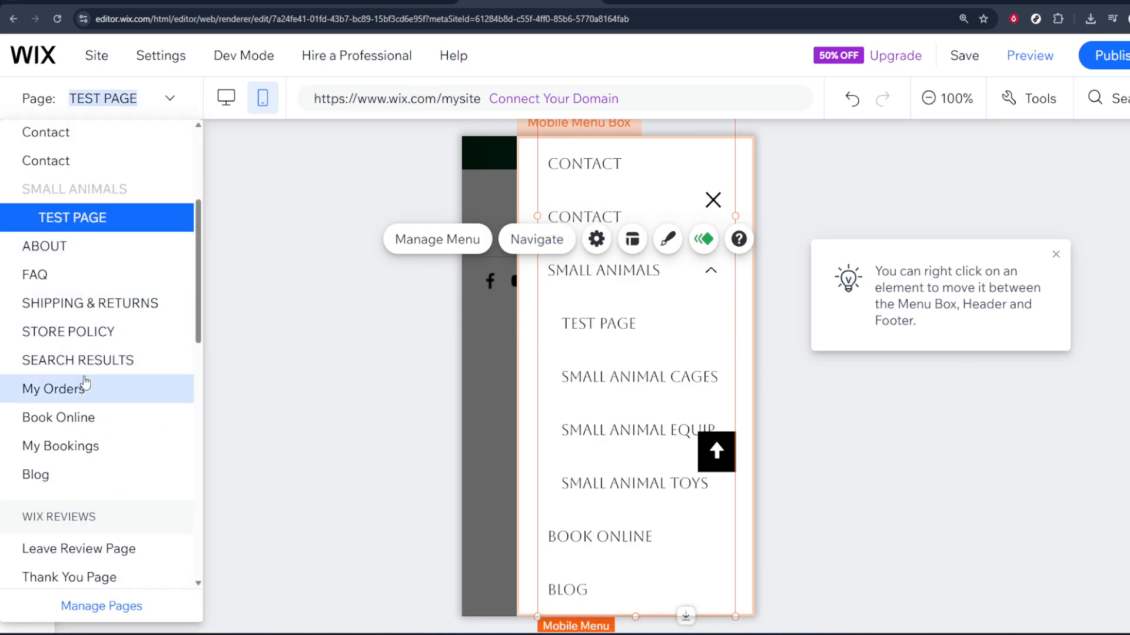
scroll(103, 361, "up", 3)
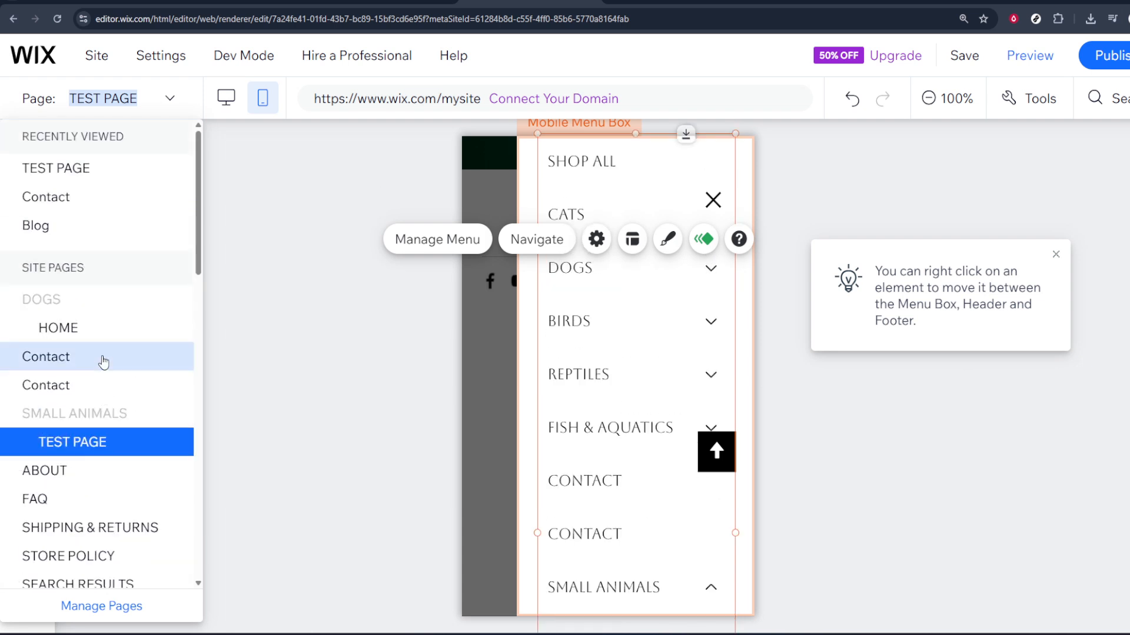
Open the mobile menu's management view and review the site menu's items and nested submenu links.
left_click(442, 242)
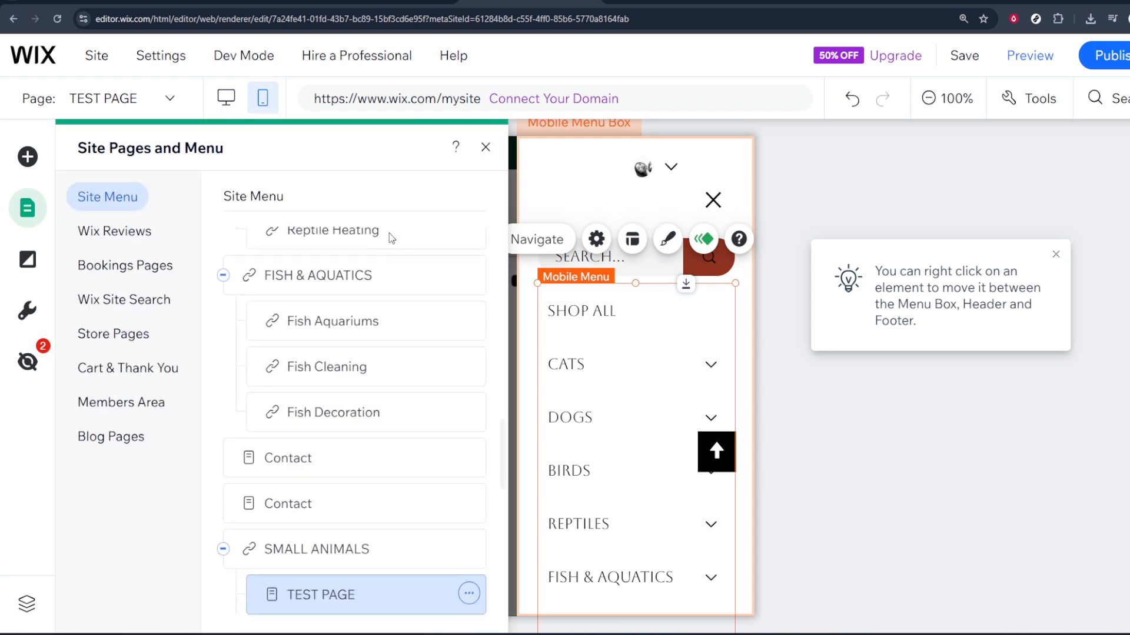
scroll(351, 361, "down", 3)
scroll(351, 360, "down", 2)
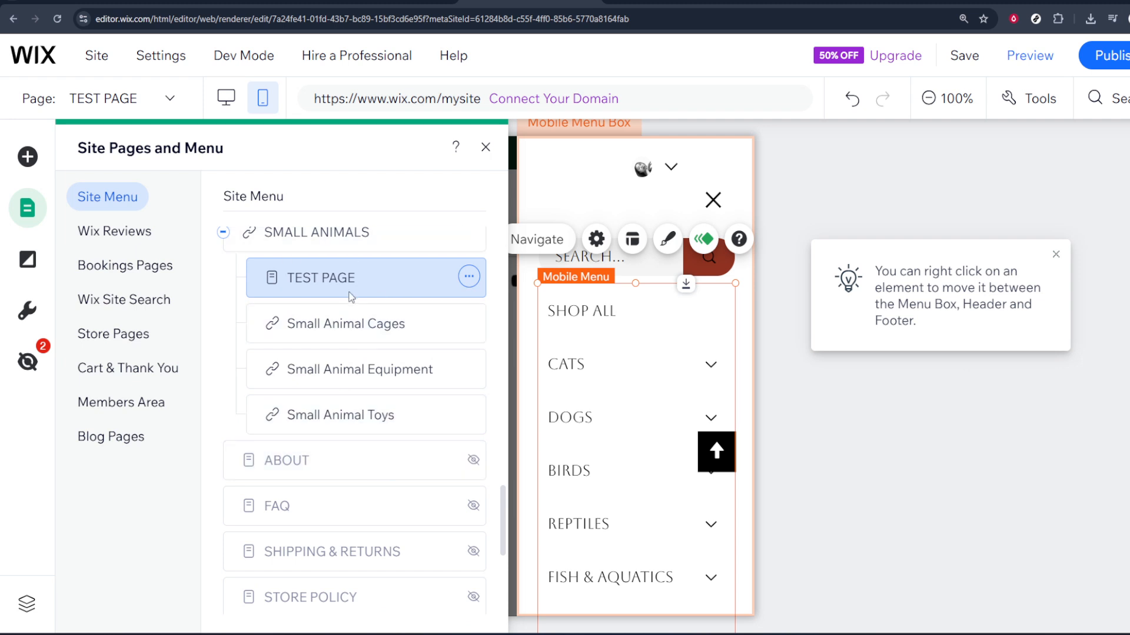
scroll(400, 309, "up", 4)
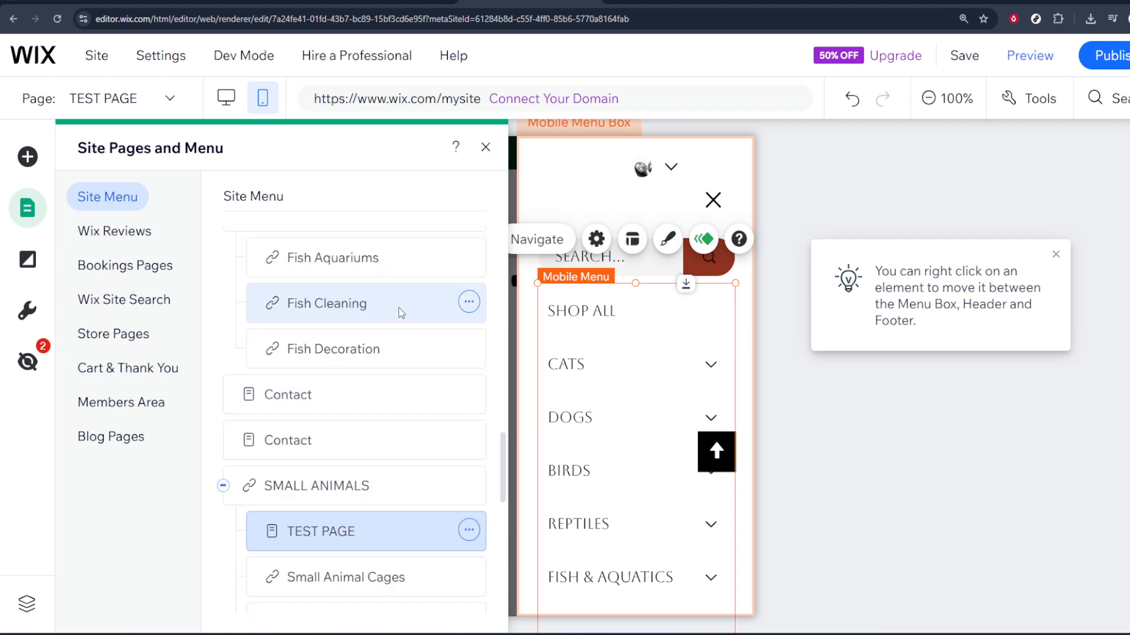
scroll(297, 250, "up", 5)
scroll(330, 254, "up", 5)
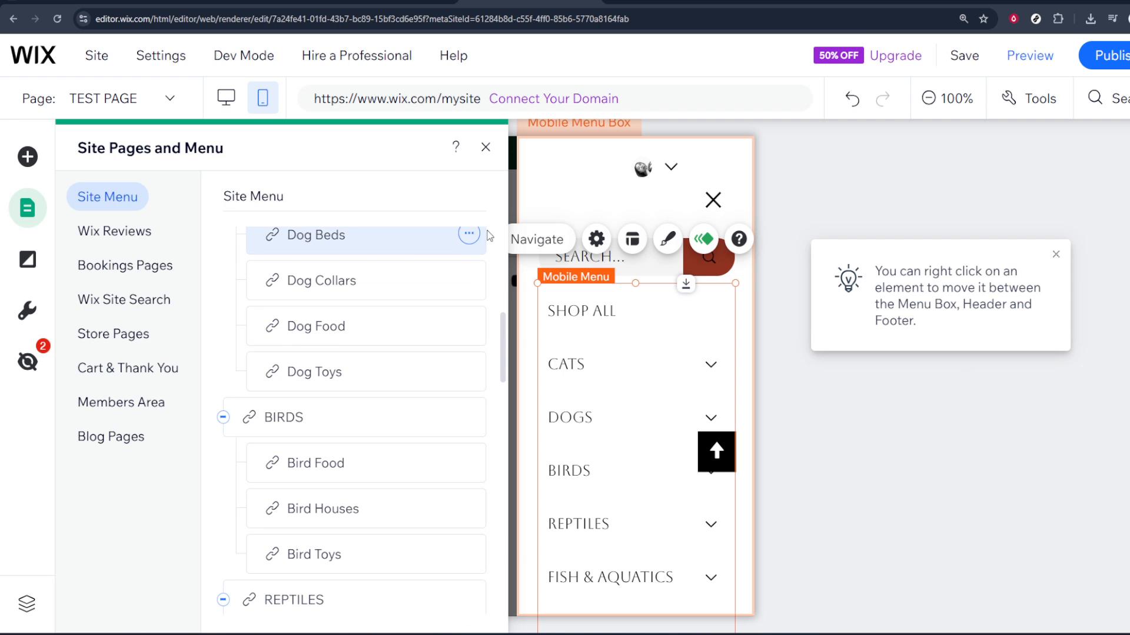
left_click(485, 148)
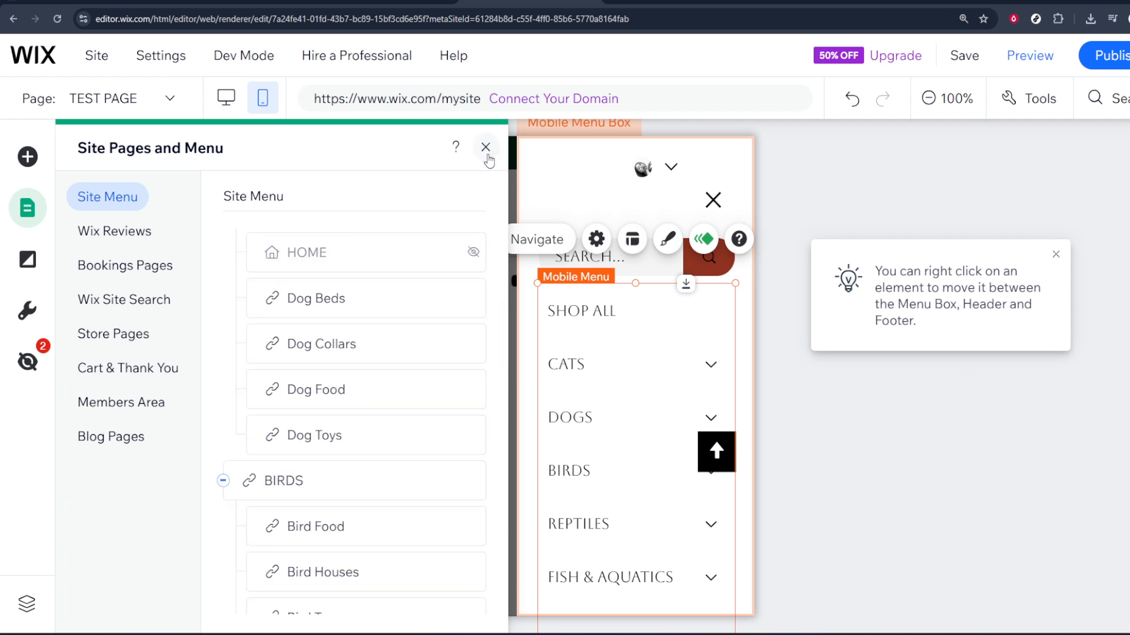
Review the full list of navigable pages, from the site pages through to the members area.
left_click(532, 242)
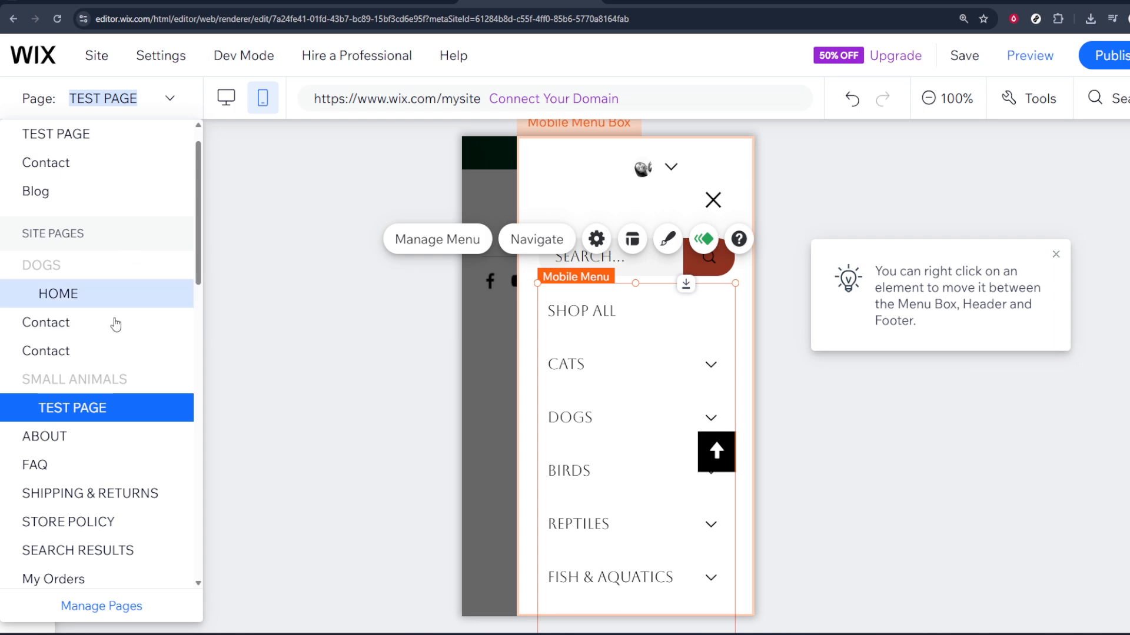
scroll(111, 389, "down", 3)
scroll(111, 389, "down", 1)
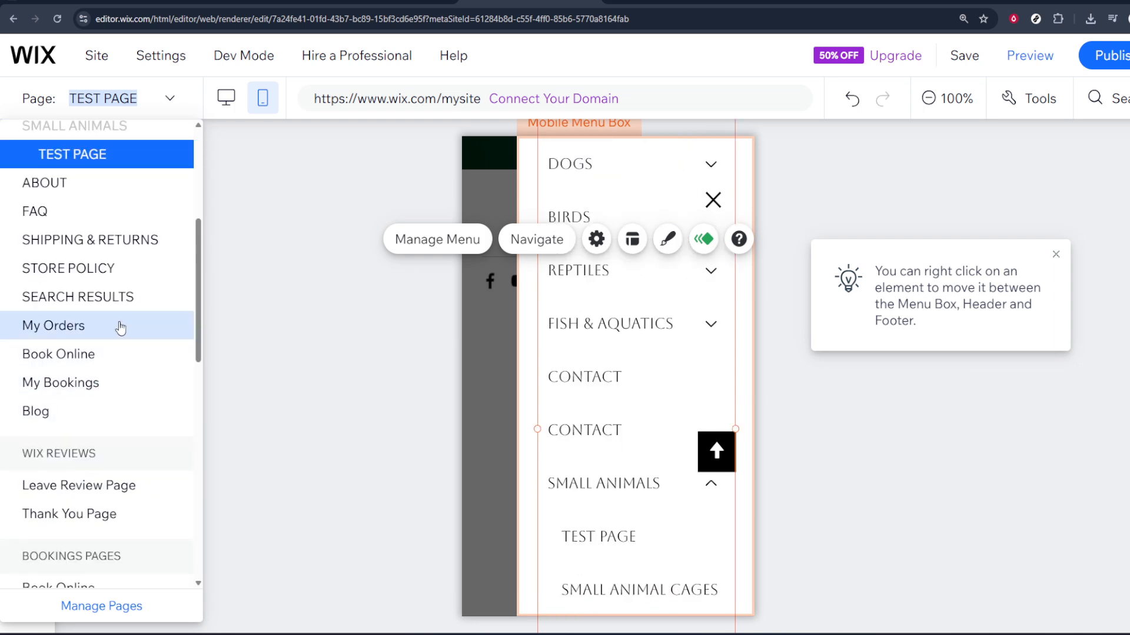
scroll(131, 266, "up", 5)
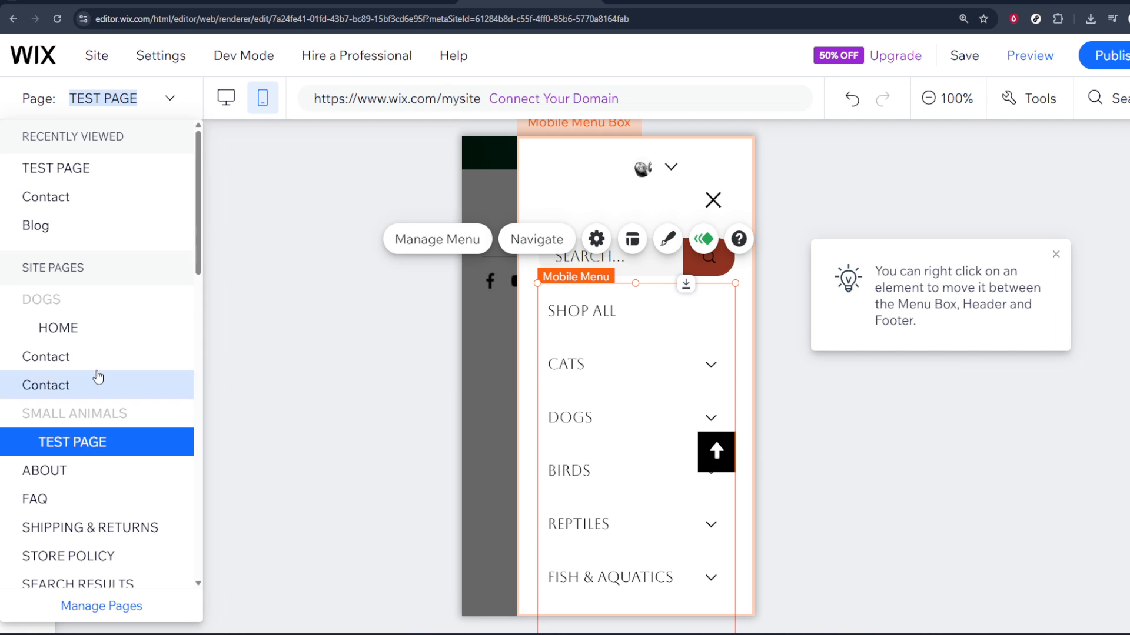
scroll(98, 353, "down", 6)
scroll(99, 365, "down", 8)
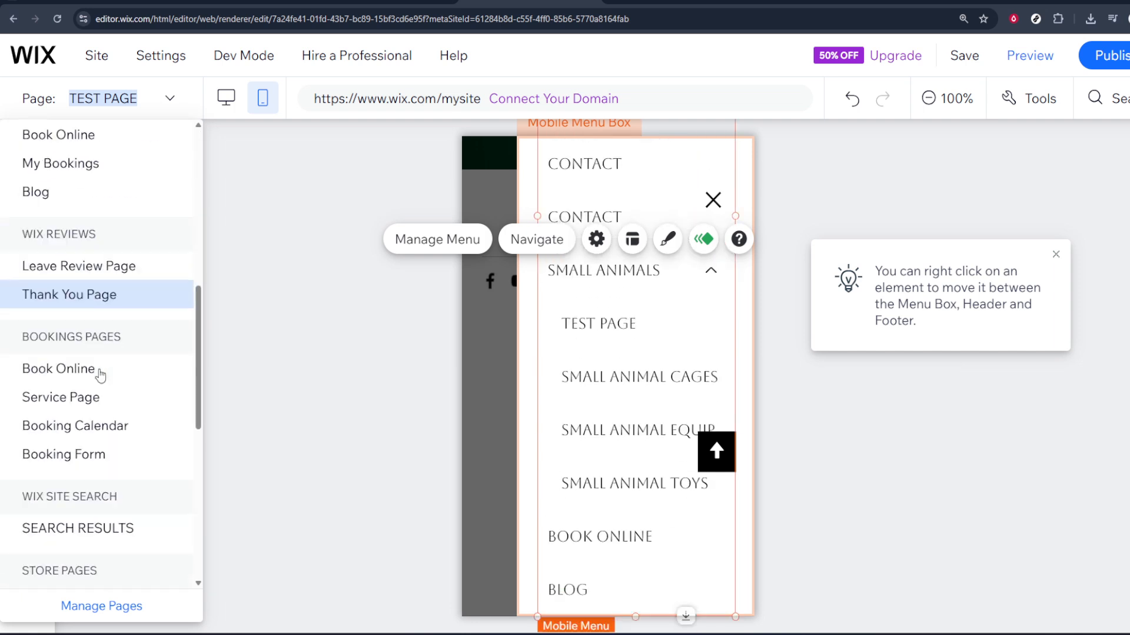
scroll(115, 424, "down", 3)
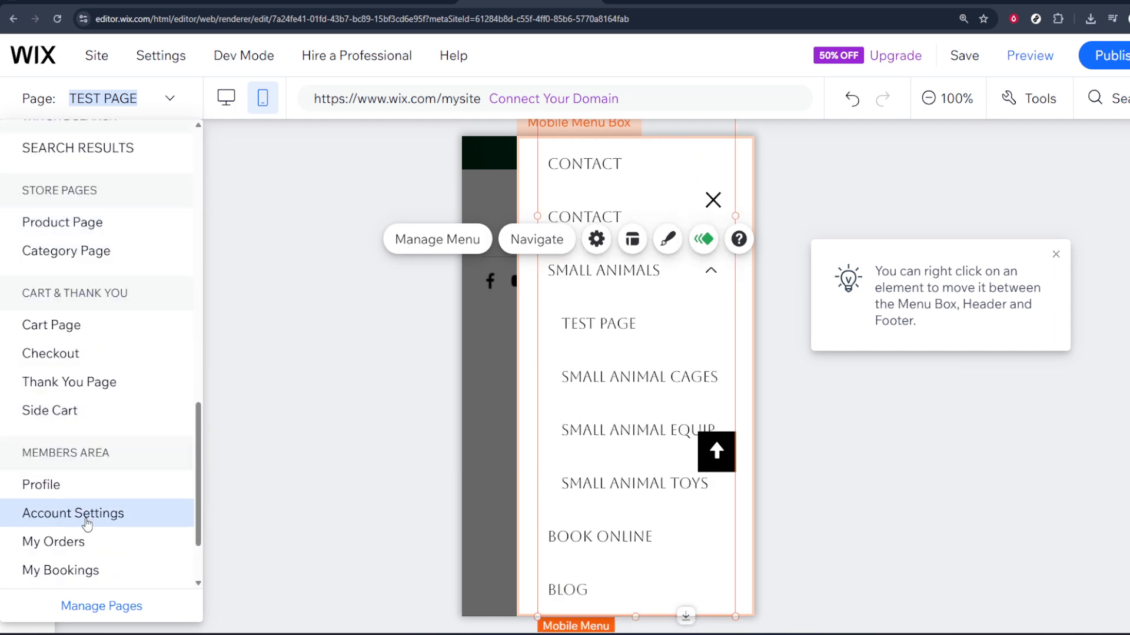
scroll(85, 489, "up", 15)
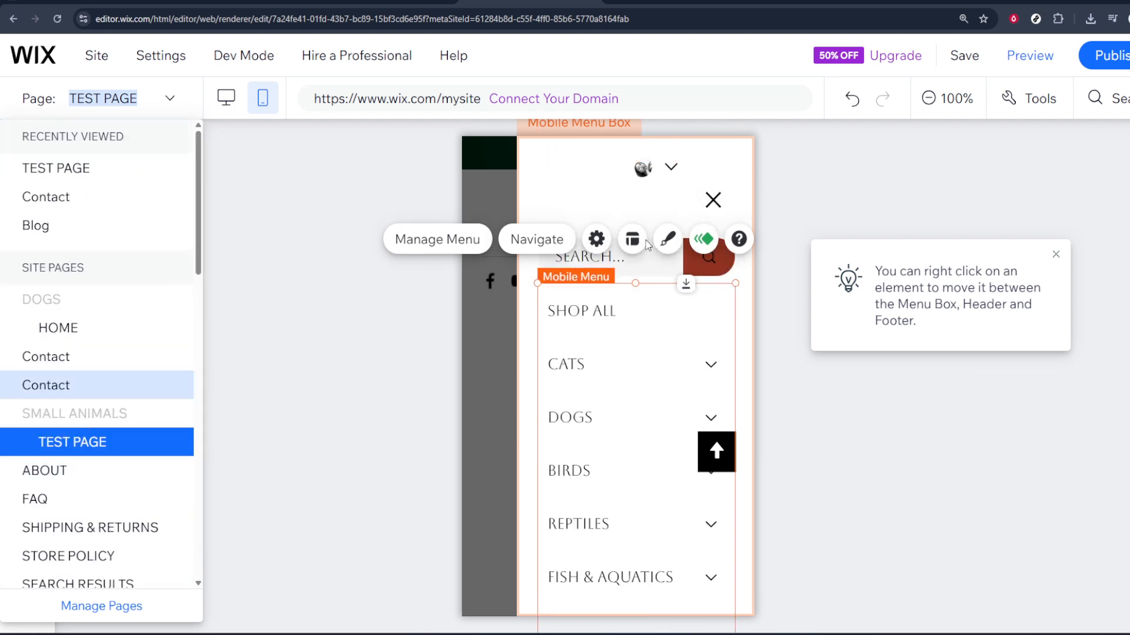
Return to the mobile menu on the canvas and view its settings, including the advanced menu option.
left_click(645, 349)
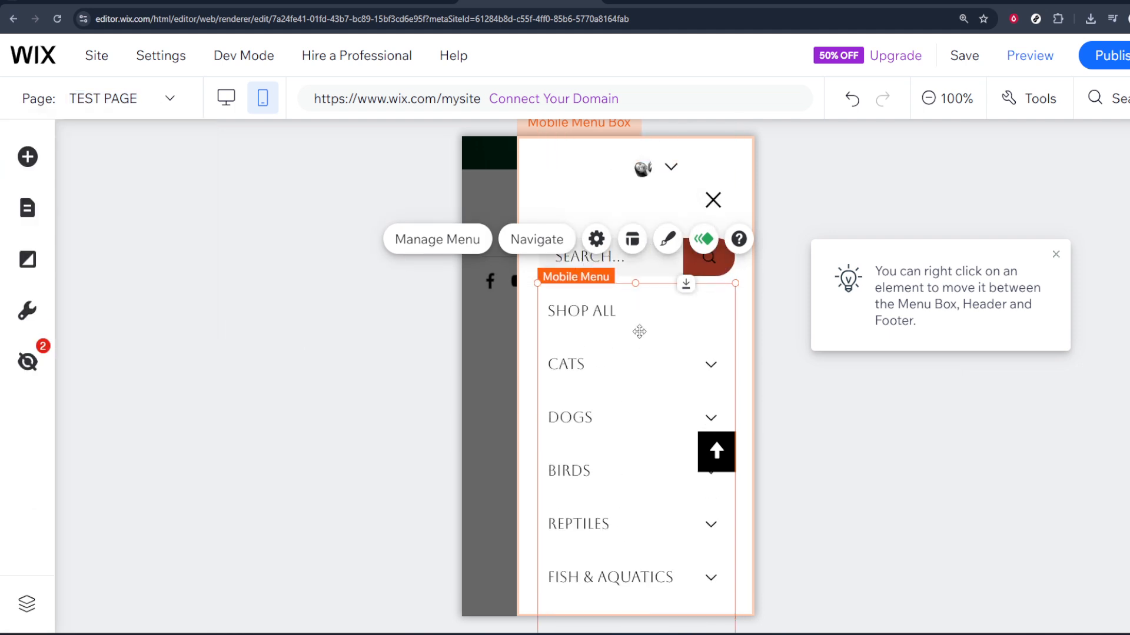
left_click(596, 244)
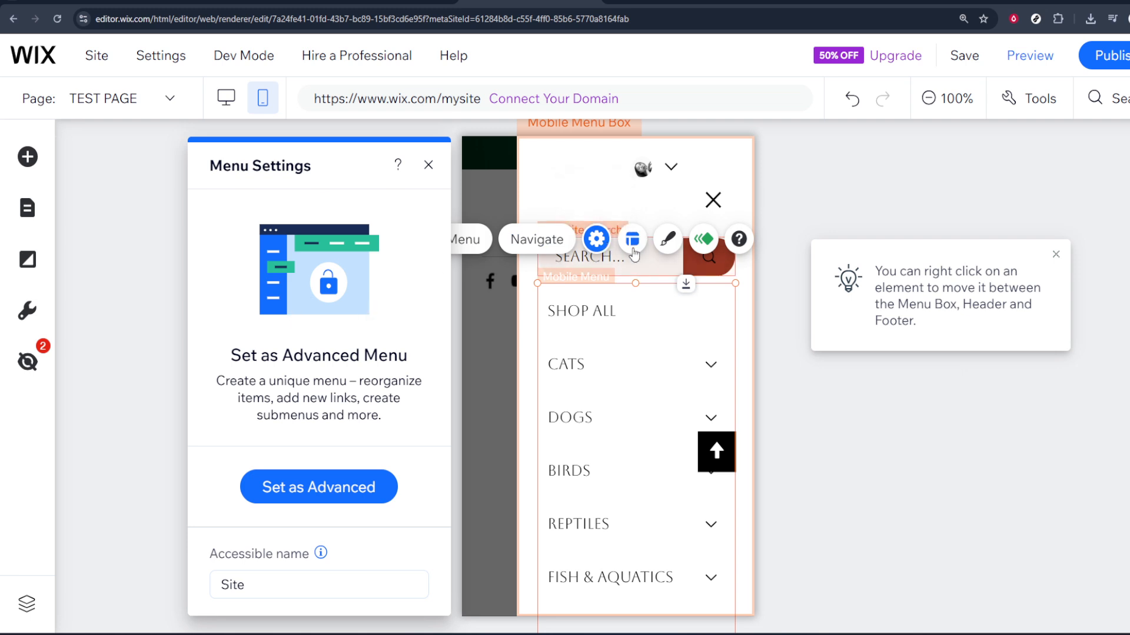
left_click(428, 165)
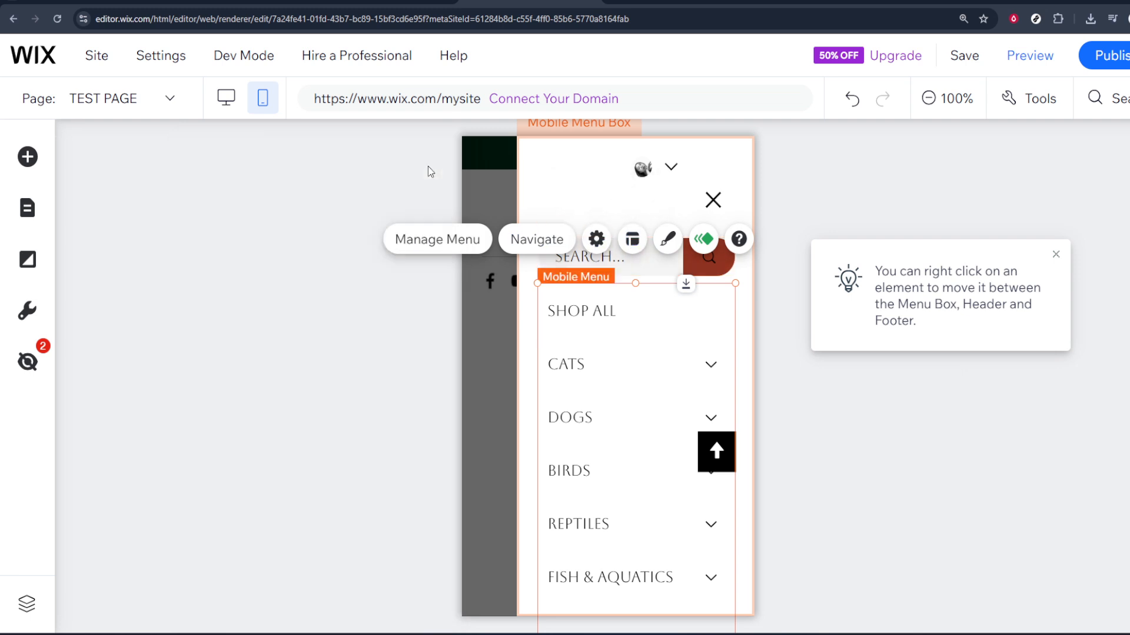
Try center and right alignment in the mobile menu's layout and set the items back to left alignment.
left_click(638, 249)
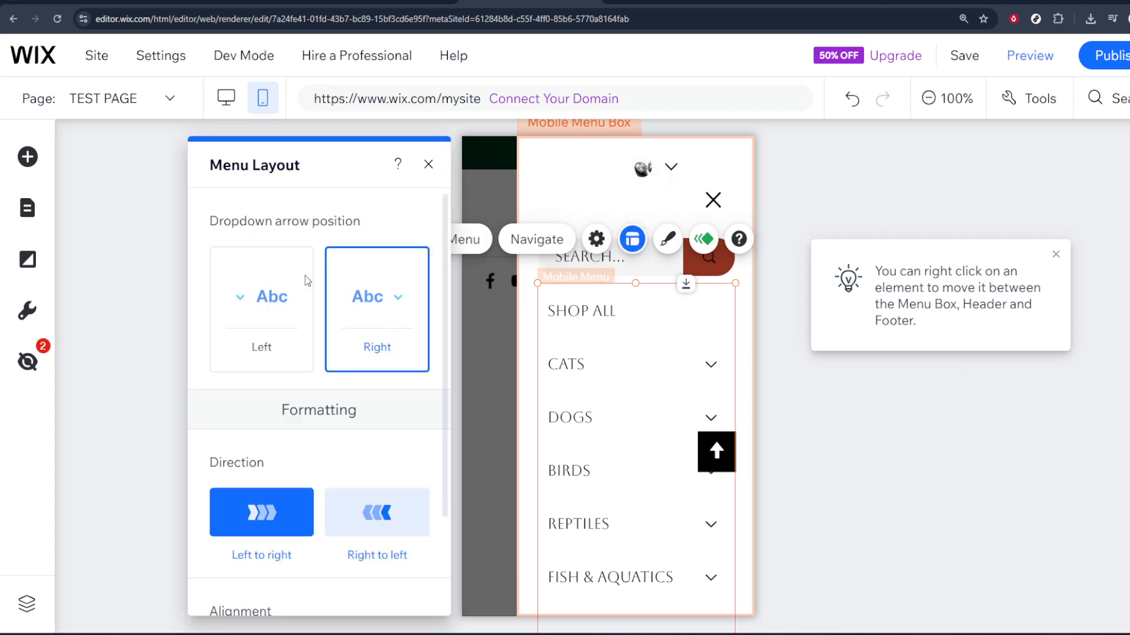
scroll(263, 361, "down", 2)
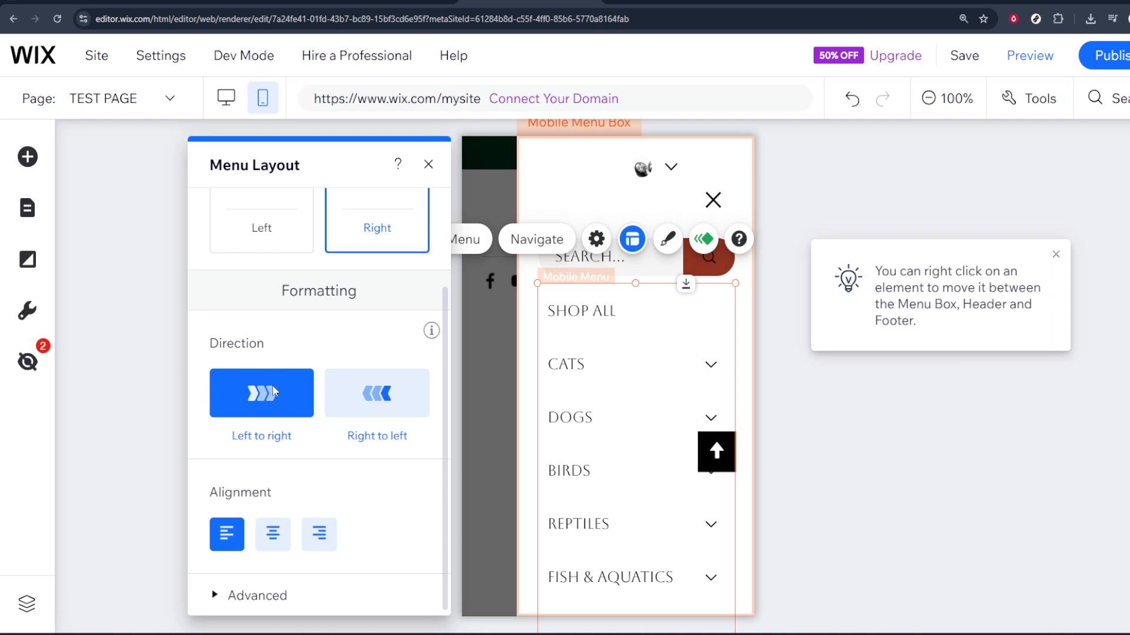
left_click(280, 536)
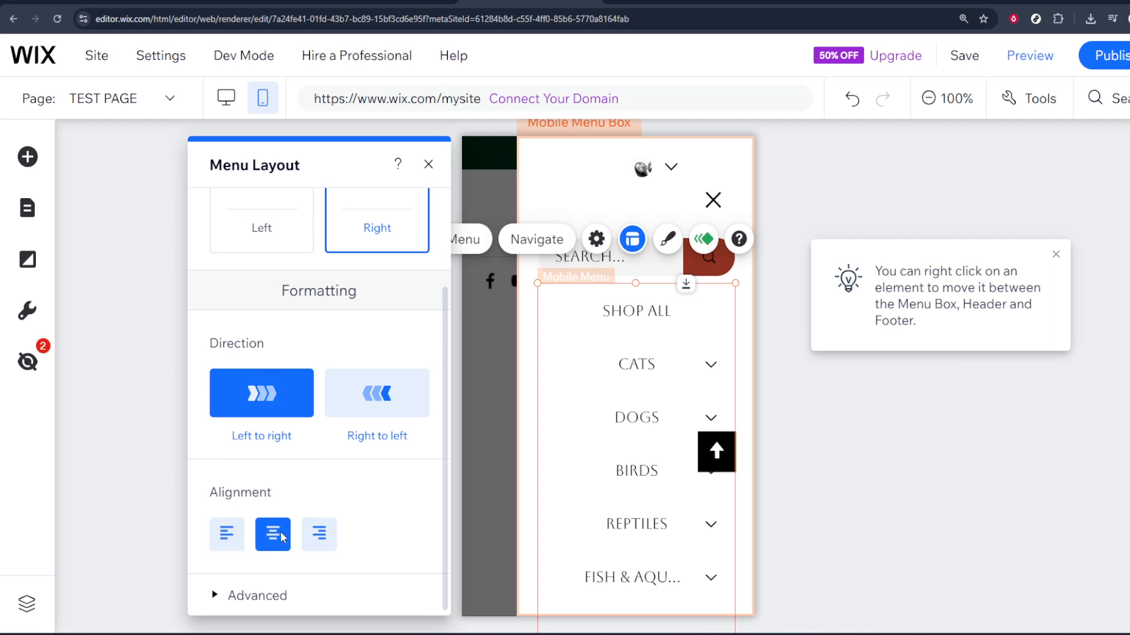
left_click(318, 534)
left_click(241, 541)
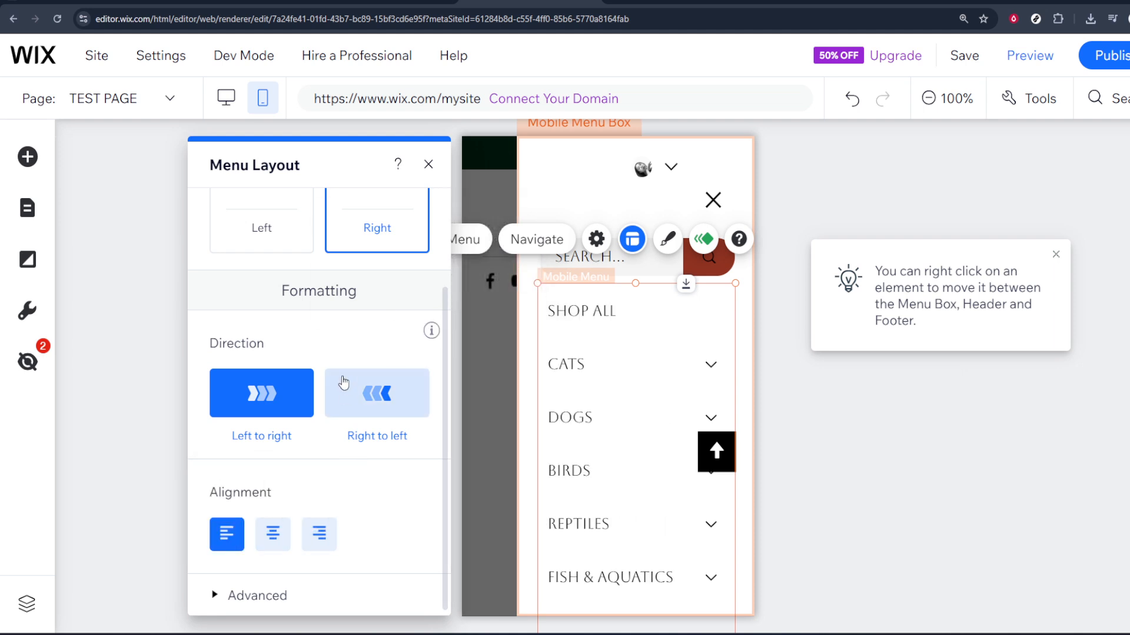
scroll(301, 405, "up", 2)
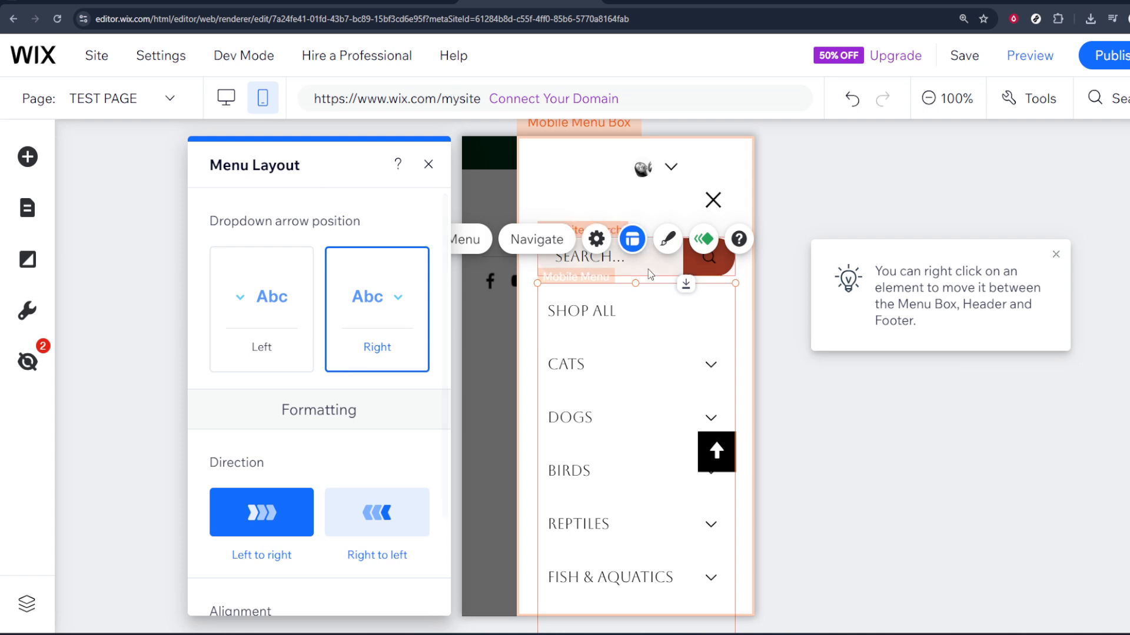
Inspect the mobile menu's fill color and opacity design options for the regular and selected states.
left_click(666, 248)
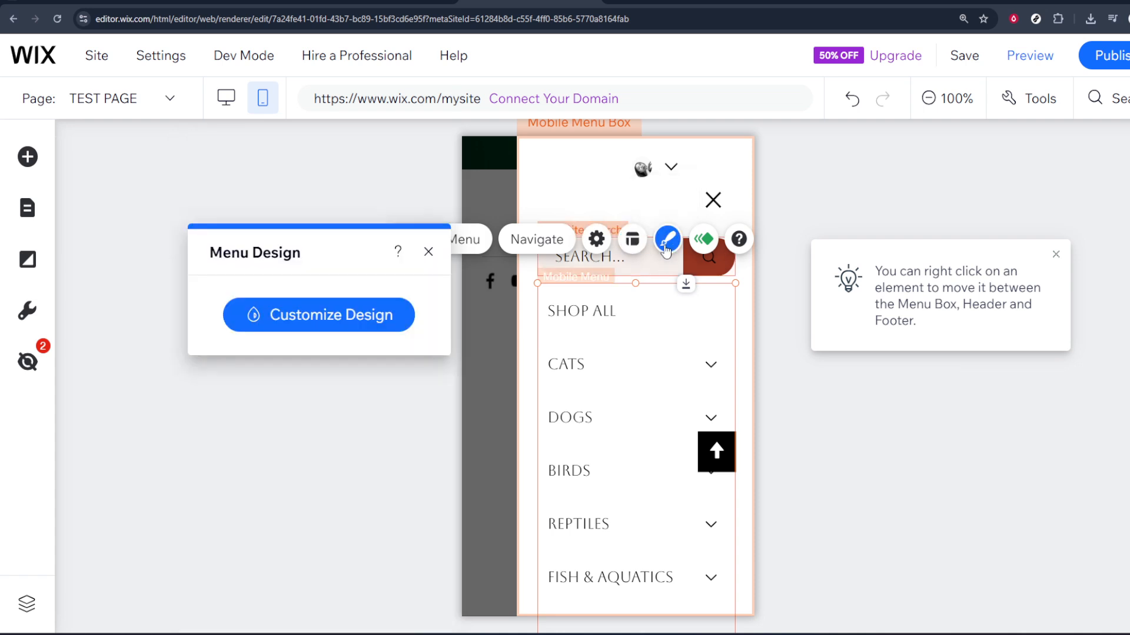
left_click(318, 316)
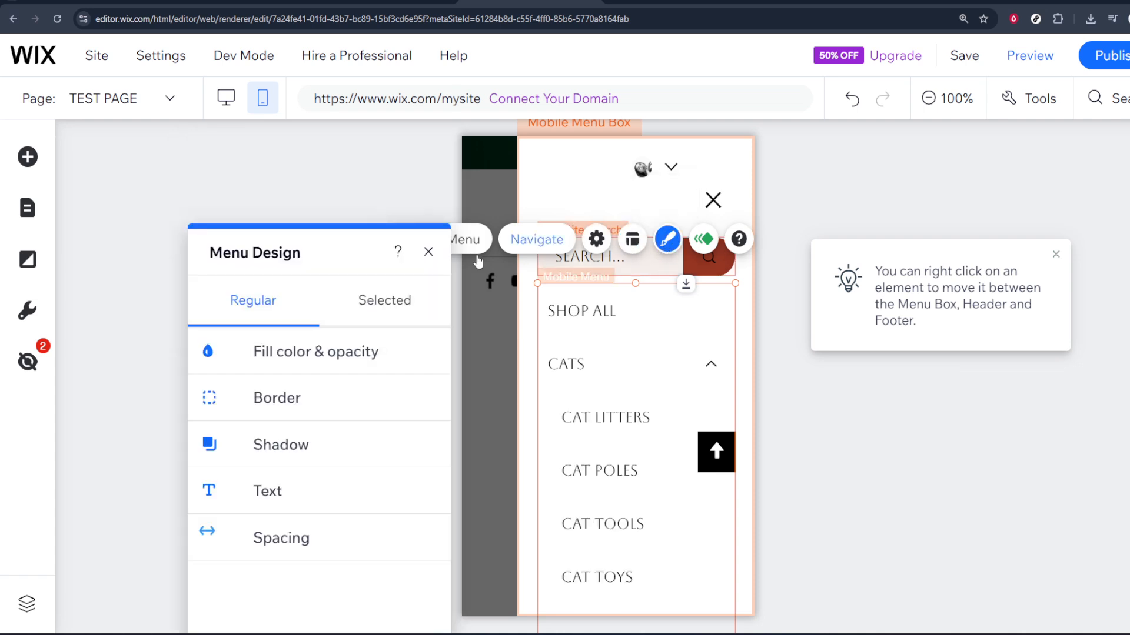
left_click(301, 354)
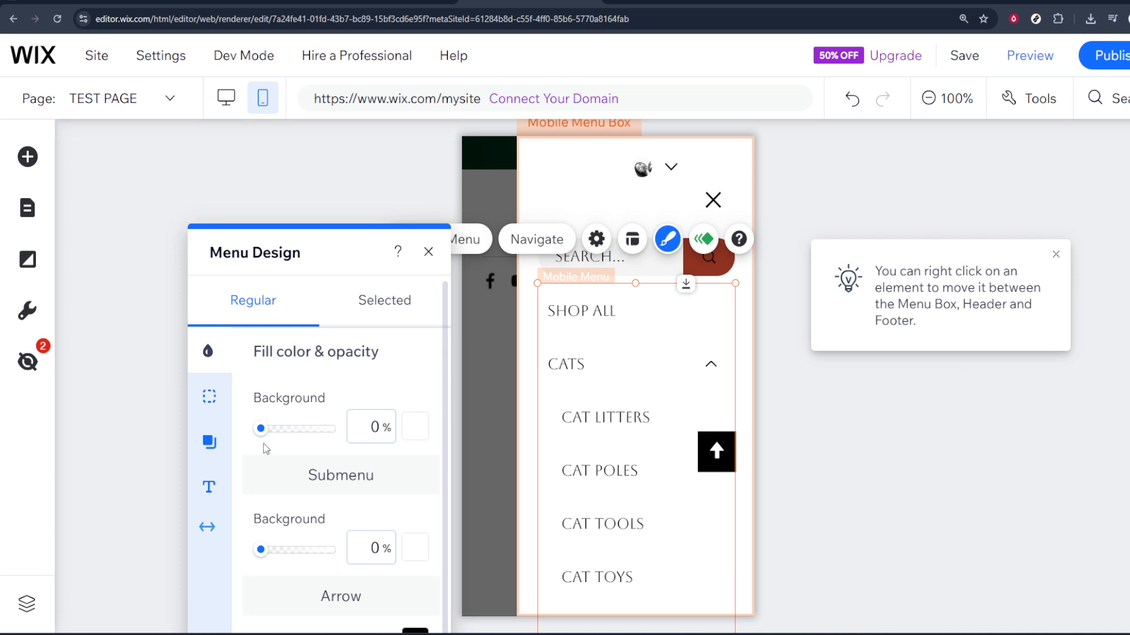
mouse_move(261, 432)
left_mouse_down()
mouse_move(340, 440)
mouse_move(244, 433)
left_mouse_up()
mouse_move(263, 564)
left_mouse_down()
mouse_move(334, 556)
mouse_move(260, 556)
left_mouse_up()
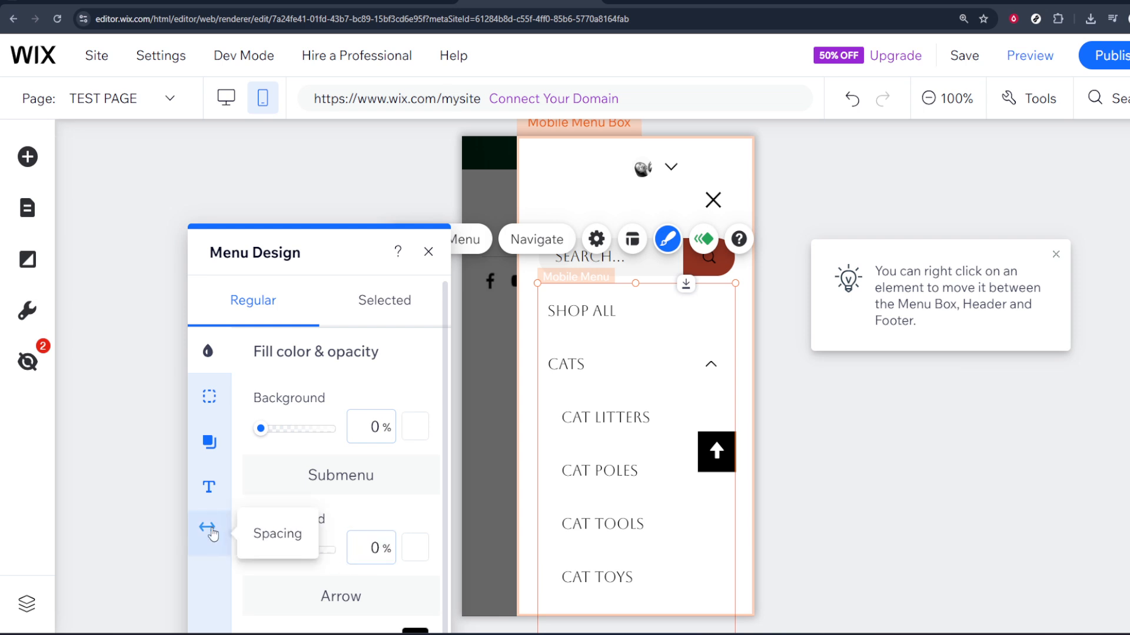
left_click(381, 298)
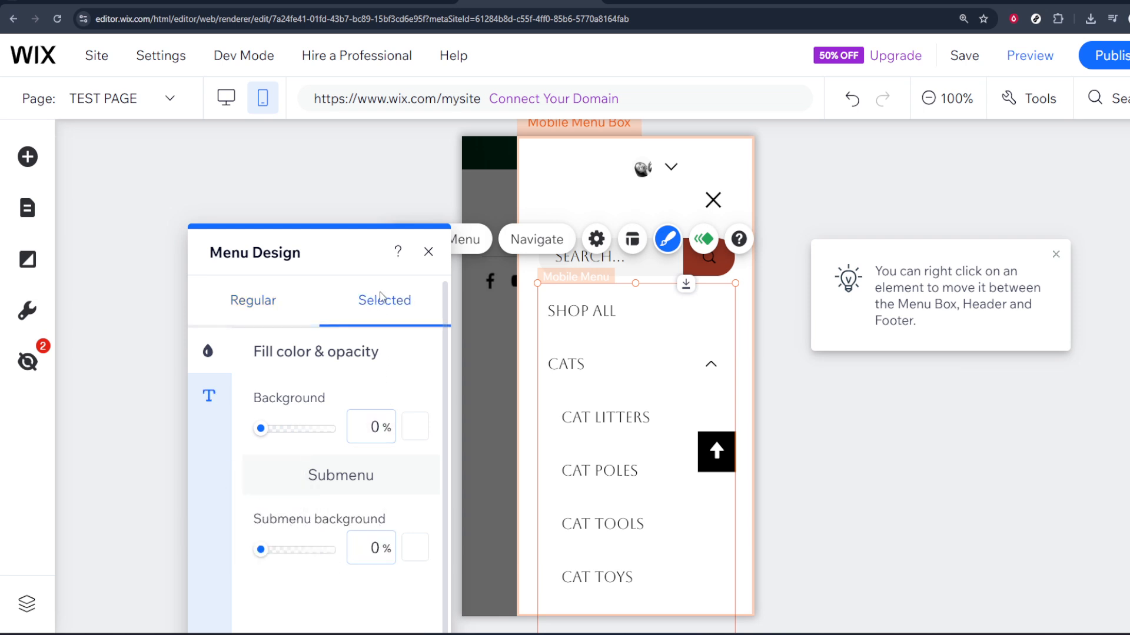
left_click(263, 307)
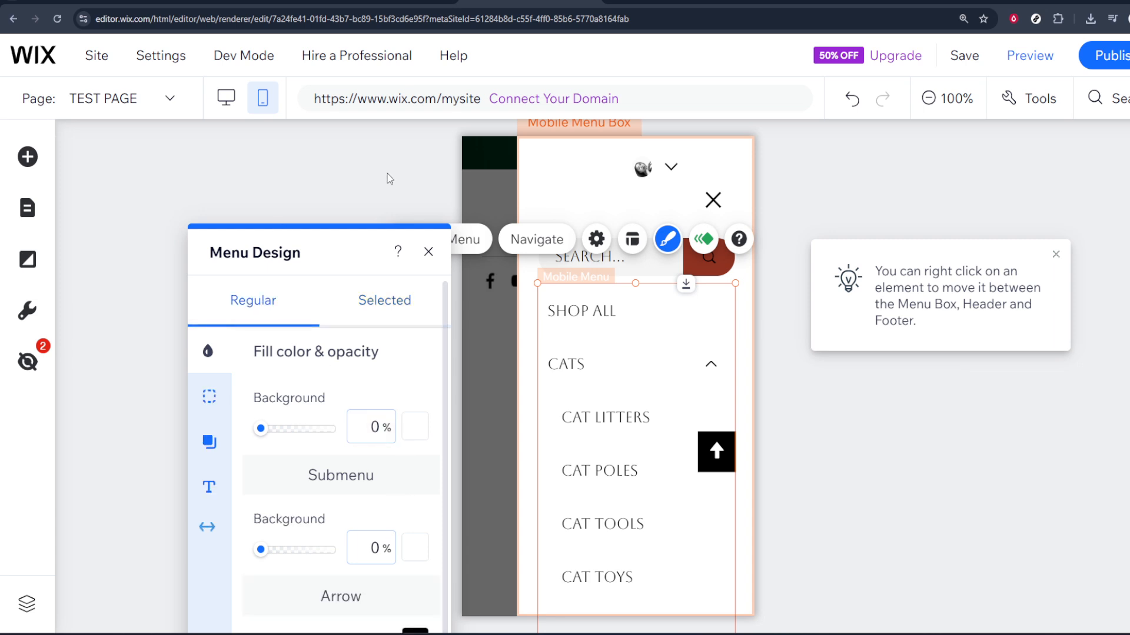
left_click(430, 252)
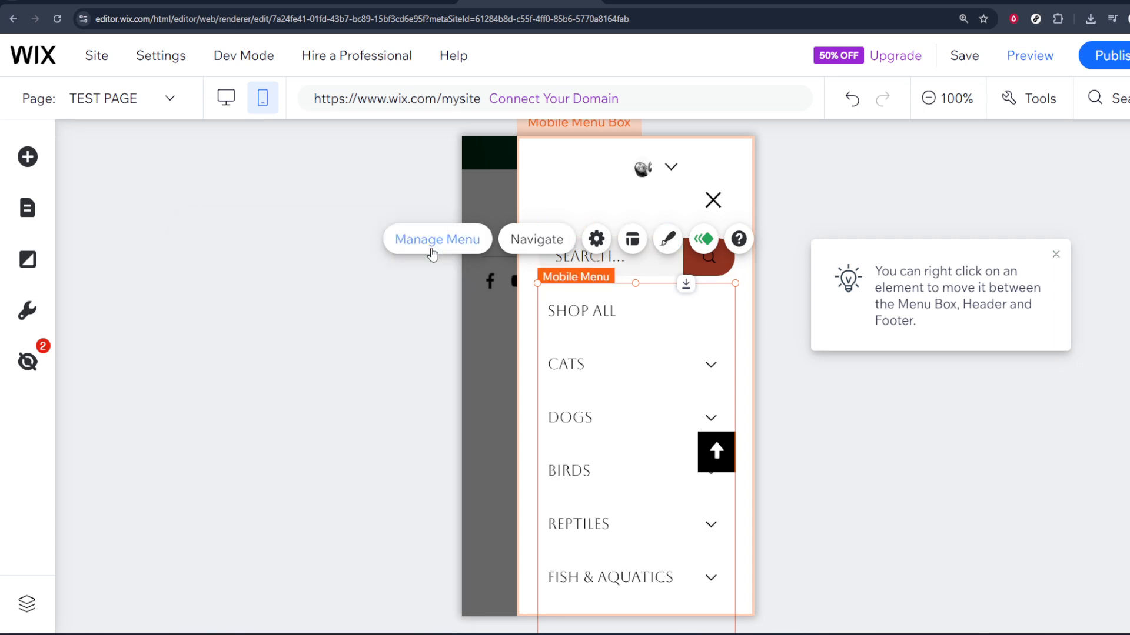
Preview the Shutters entrance animation on the mobile menu and set the entrance animation to Turn.
left_click(704, 241)
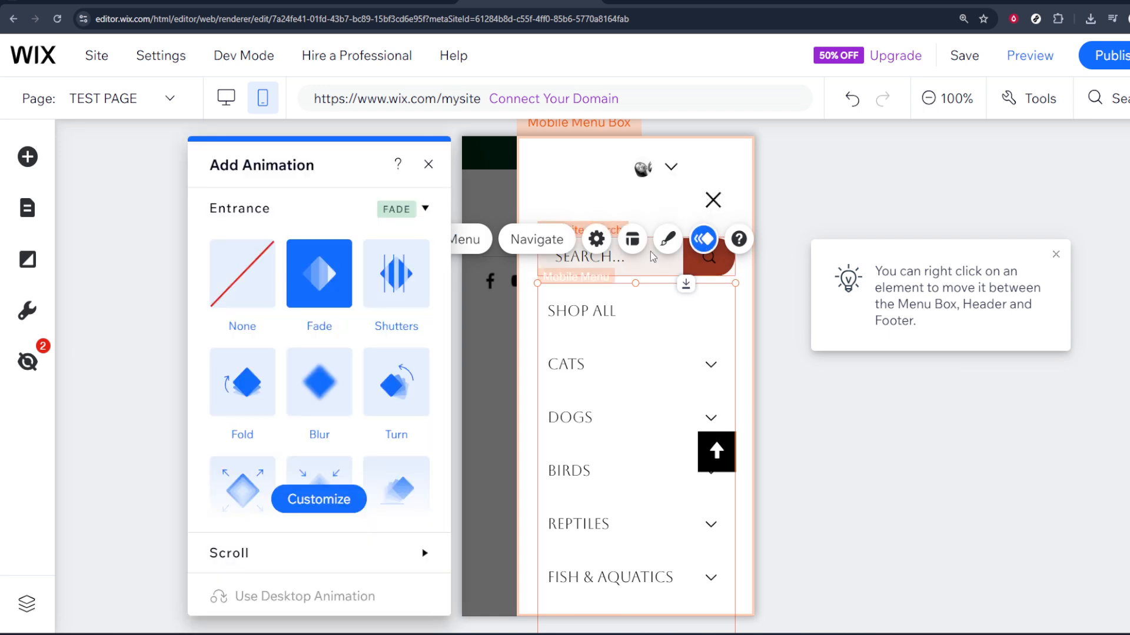
left_click(386, 288)
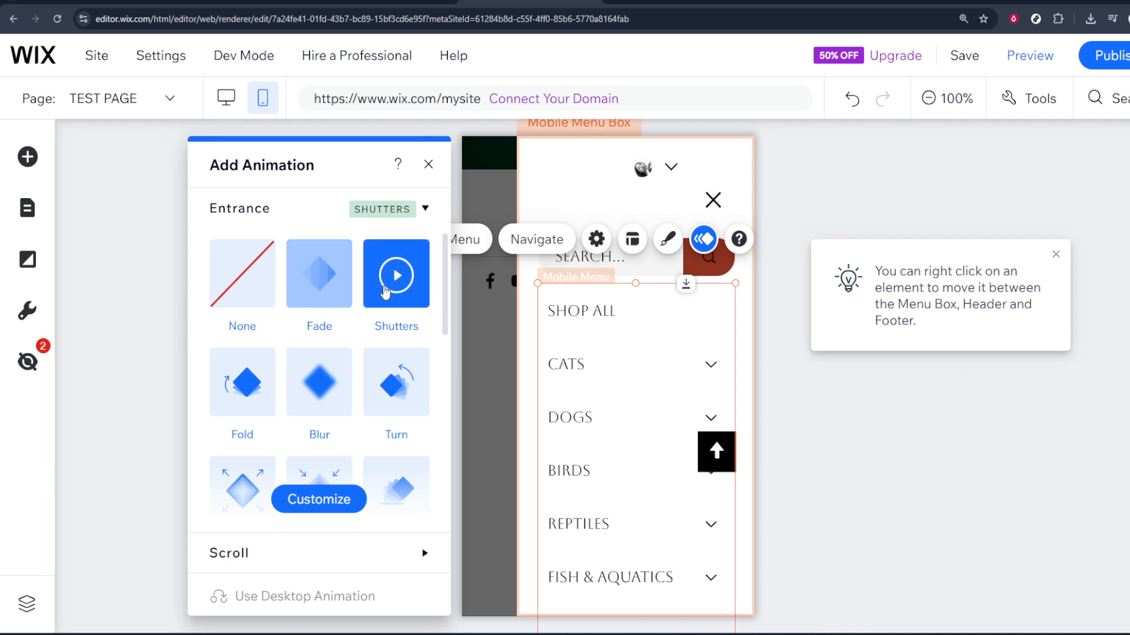
left_click(373, 390)
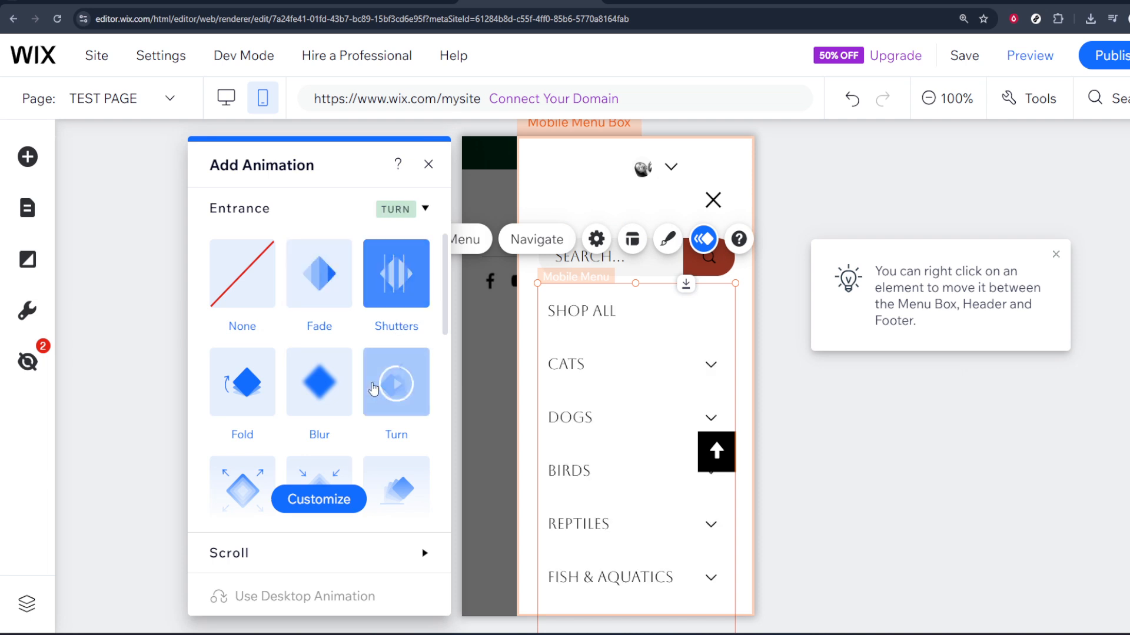